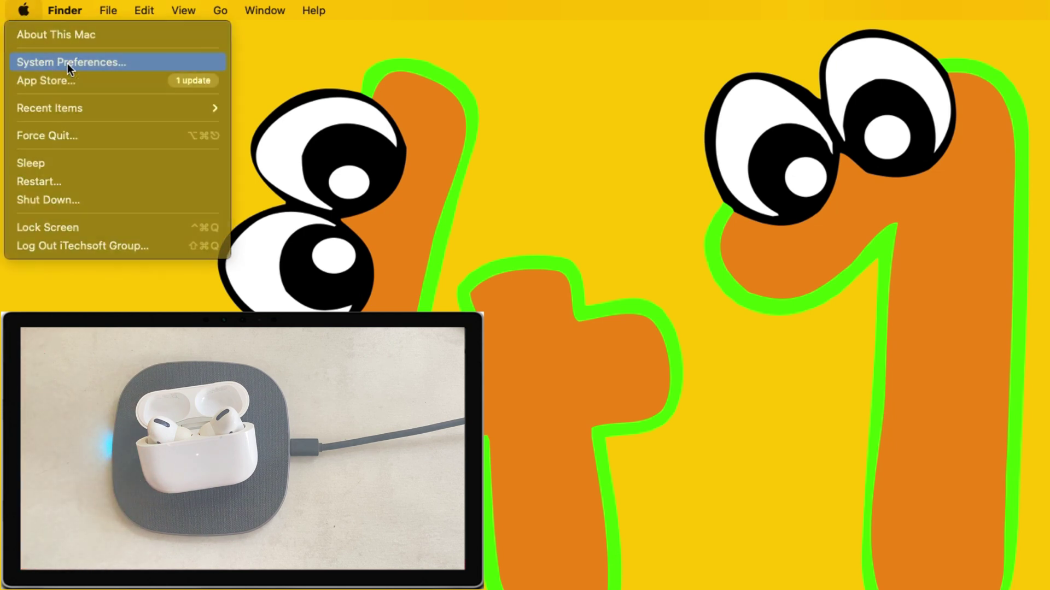
Step: Connect the AirPods Pro from the Bluetooth device list and decline the Hey Siri offer
{"action": "left_click", "coordinate": [67, 64]}
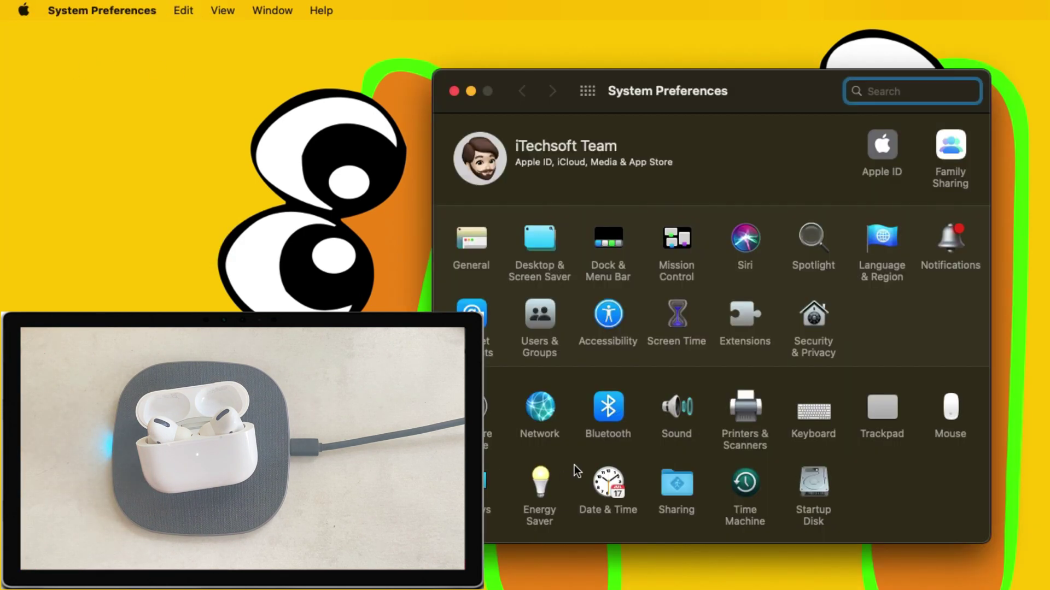
{"action": "left_click", "coordinate": [601, 408]}
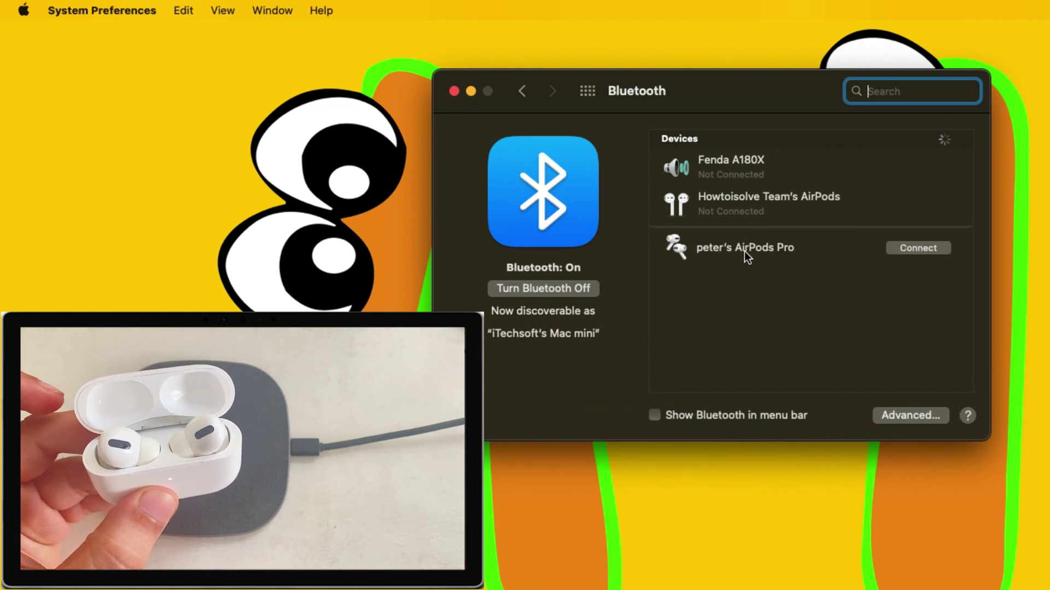
{"action": "left_click", "coordinate": [744, 251]}
{"action": "right_click", "coordinate": [744, 251]}
{"action": "left_click", "coordinate": [768, 260]}
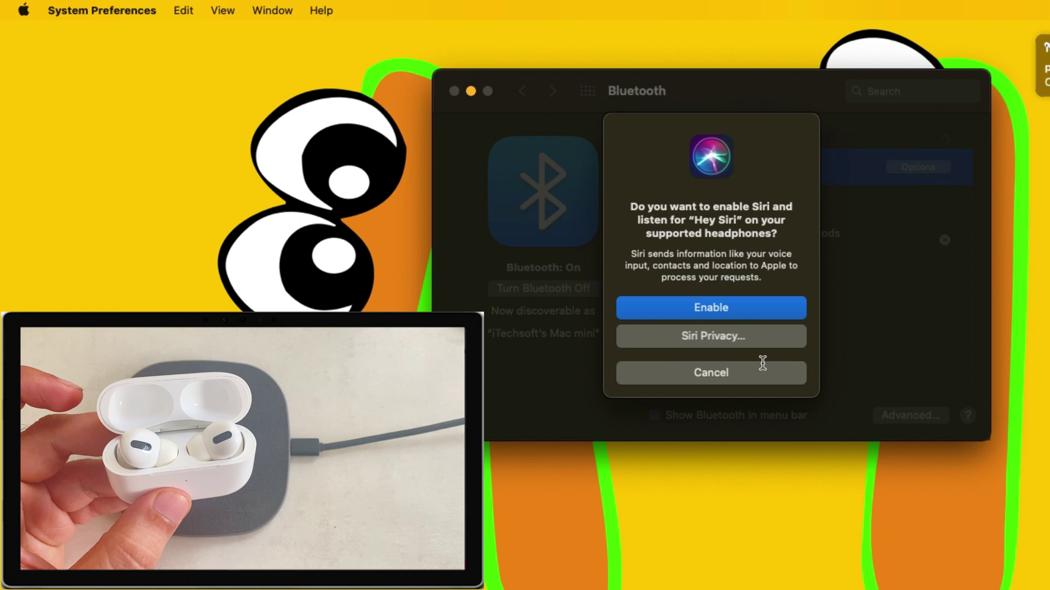
{"action": "left_click", "coordinate": [735, 373]}
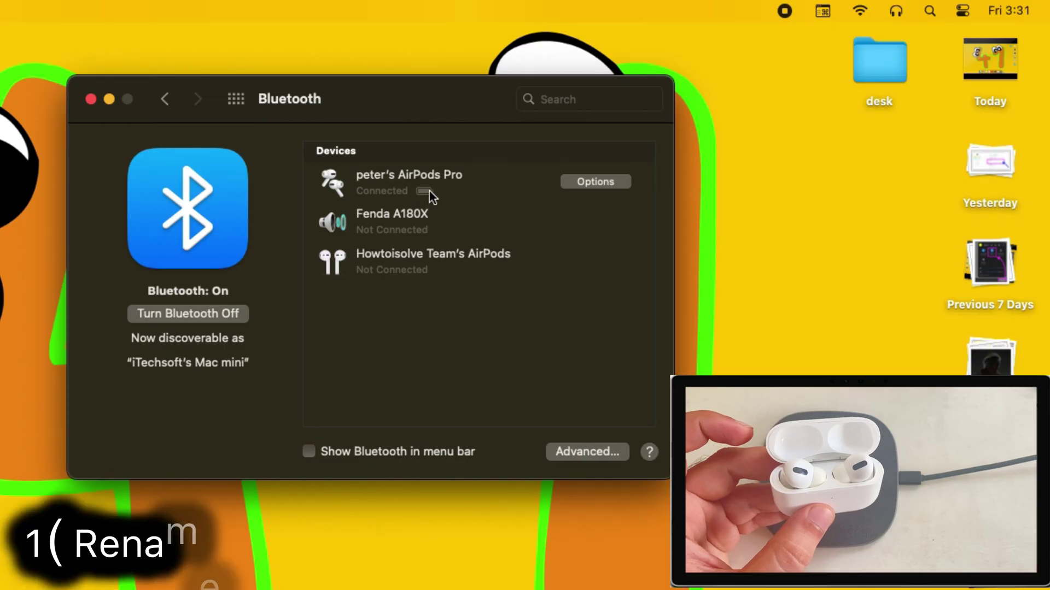
Step: Rename the AirPods Pro by appending 'Love' to the name, then bring up their options
{"action": "left_click", "coordinate": [765, 176]}
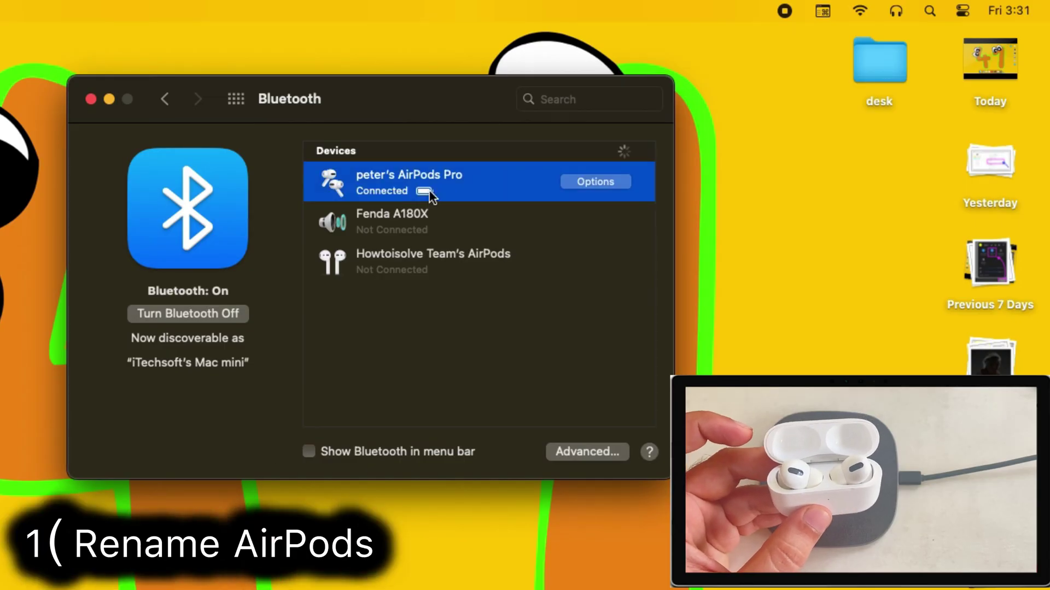
{"action": "right_click", "coordinate": [429, 191]}
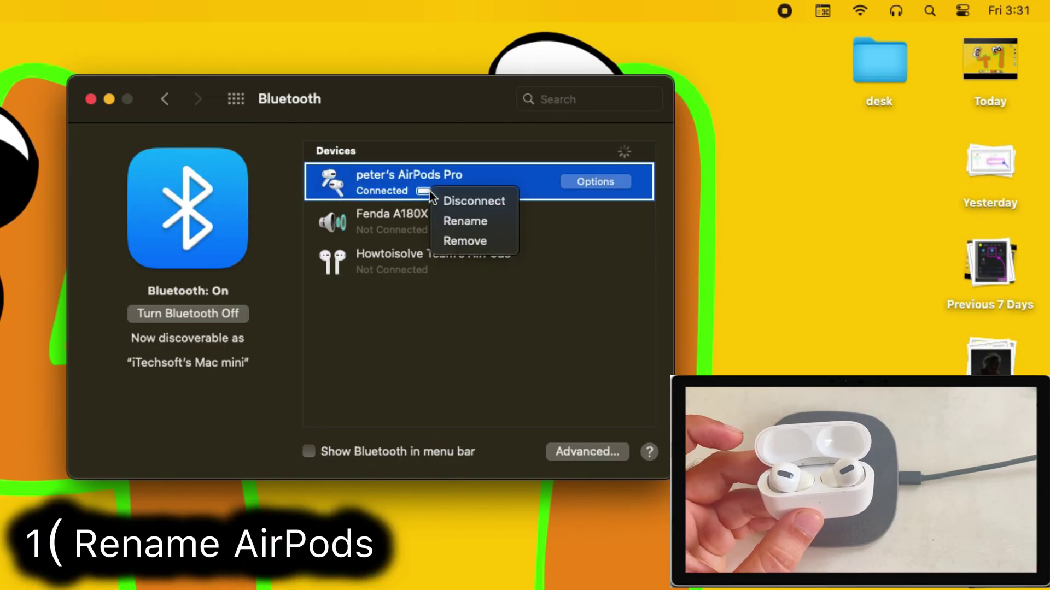
{"action": "left_click", "coordinate": [474, 221]}
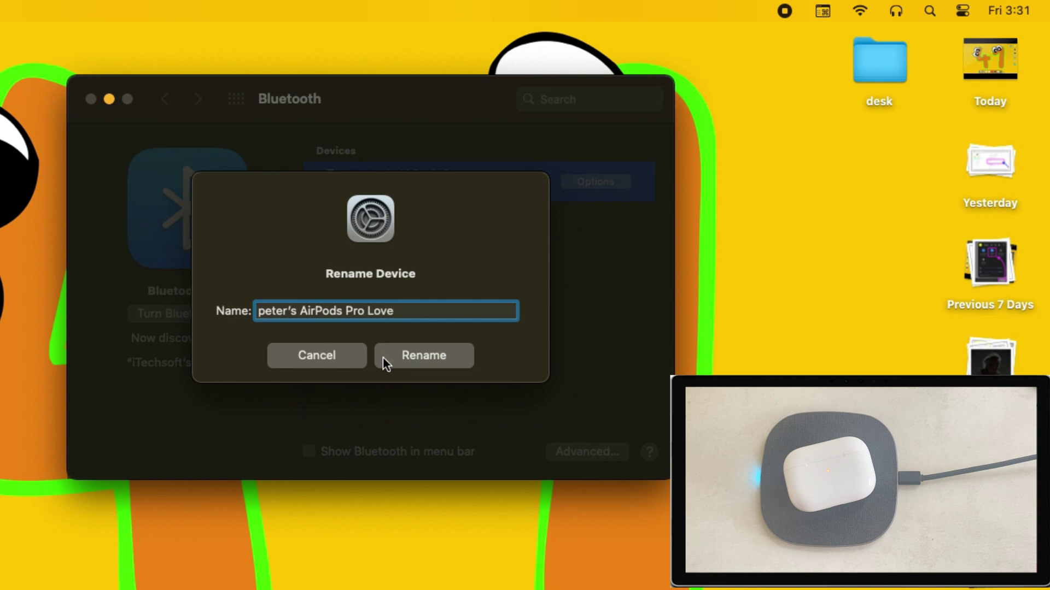
{"action": "left_click", "coordinate": [409, 356]}
{"action": "right_click", "coordinate": [443, 185]}
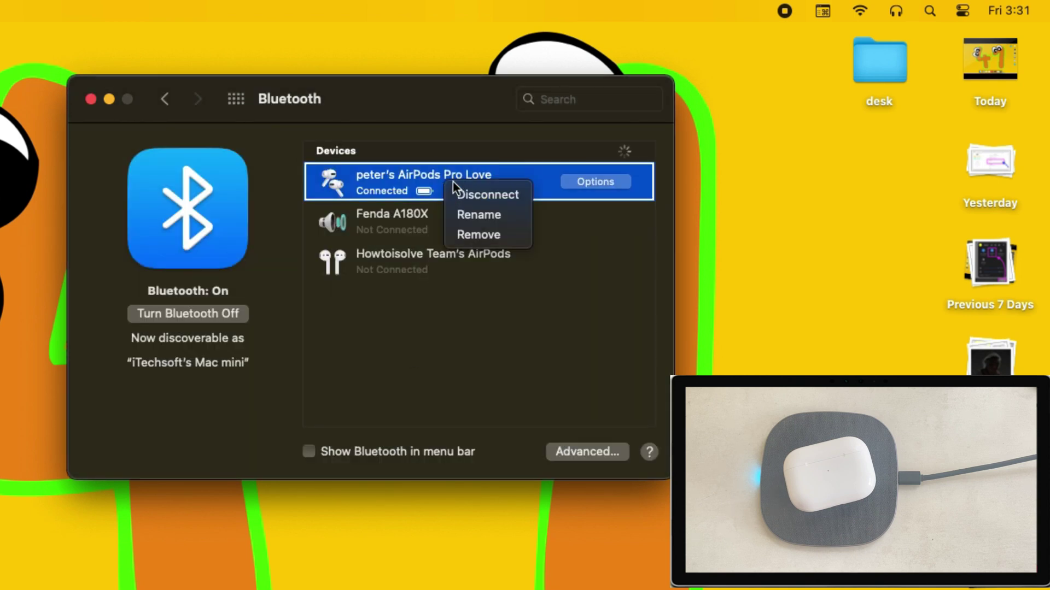
{"action": "left_click", "coordinate": [511, 176]}
{"action": "left_click", "coordinate": [573, 182]}
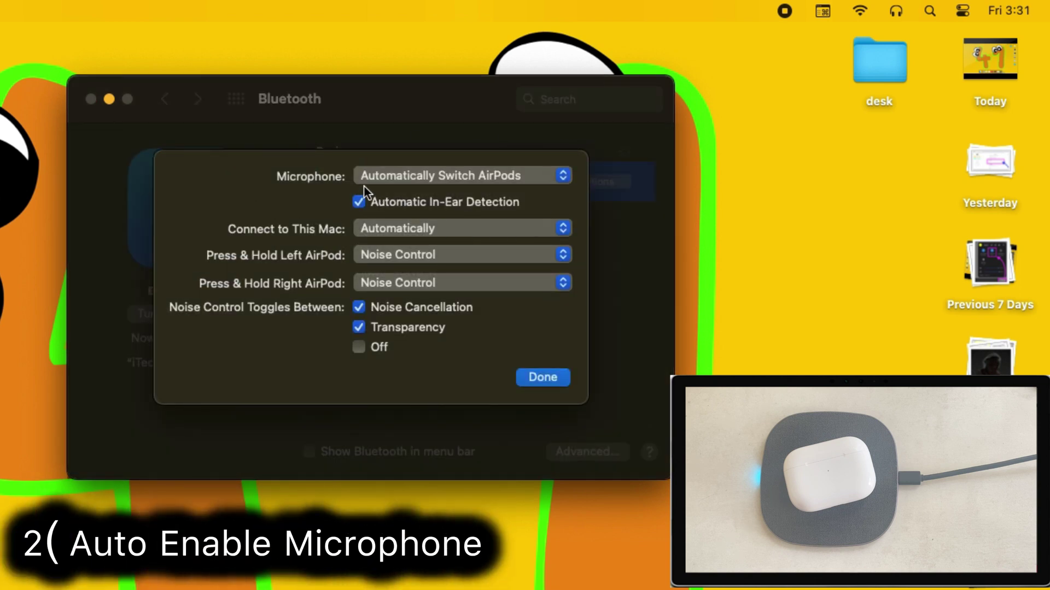
{"action": "left_click", "coordinate": [445, 176]}
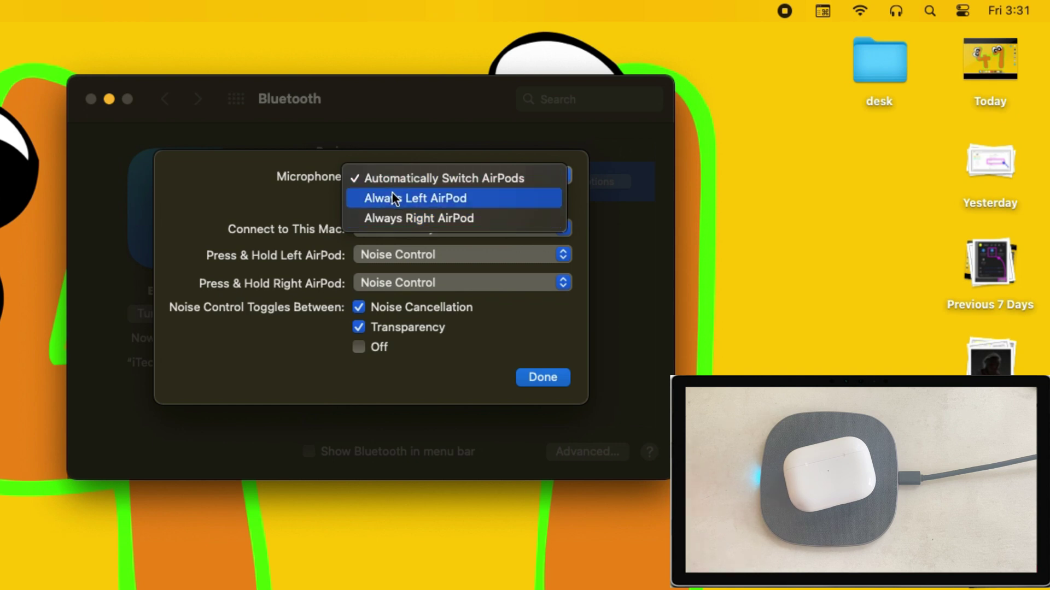
{"action": "left_click", "coordinate": [428, 179]}
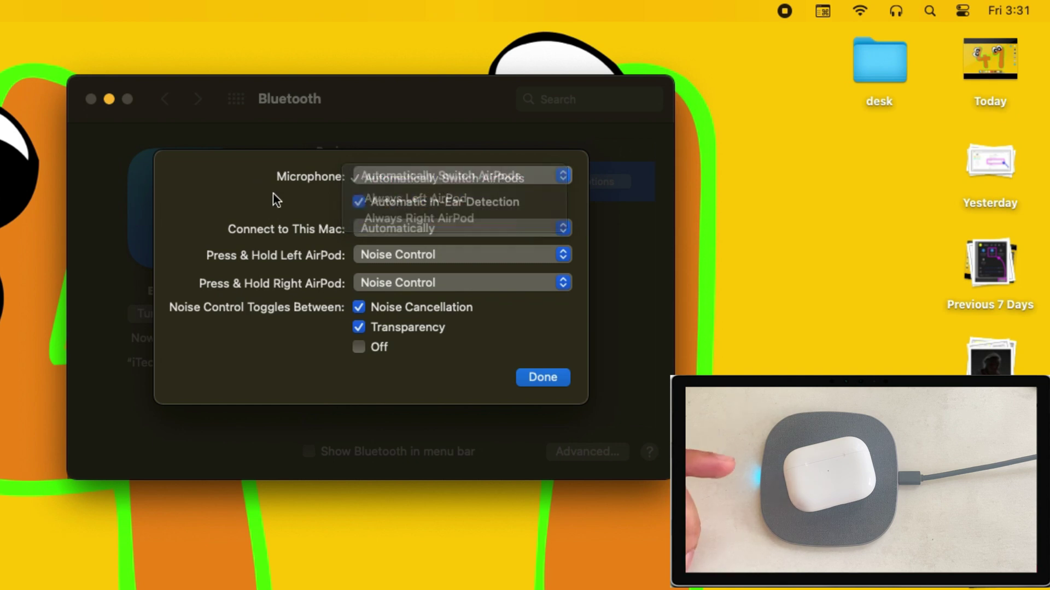
{"action": "left_click", "coordinate": [431, 182]}
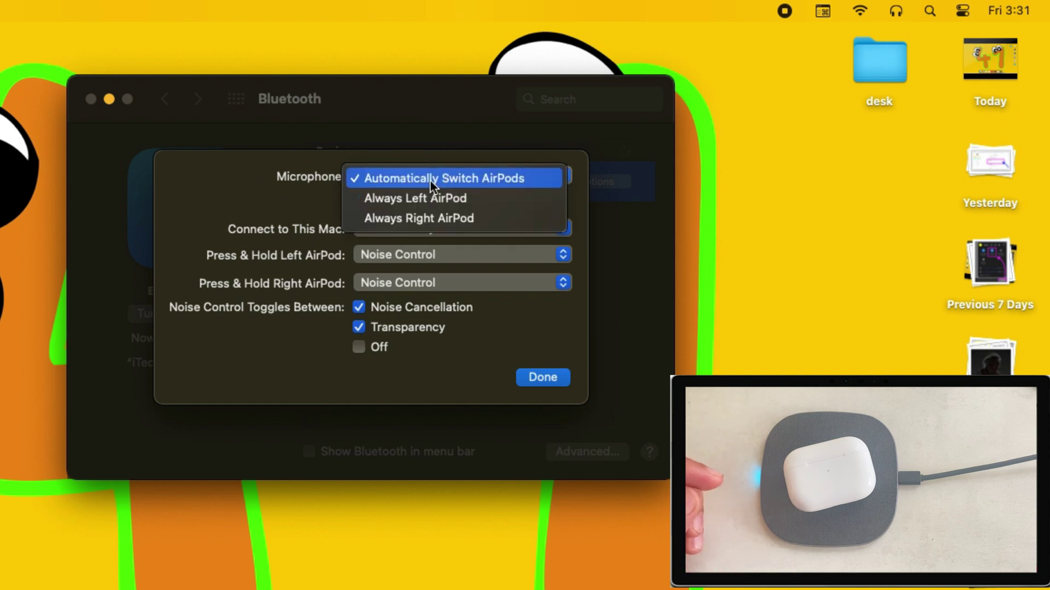
{"action": "left_click", "coordinate": [281, 197]}
{"action": "left_click", "coordinate": [358, 203]}
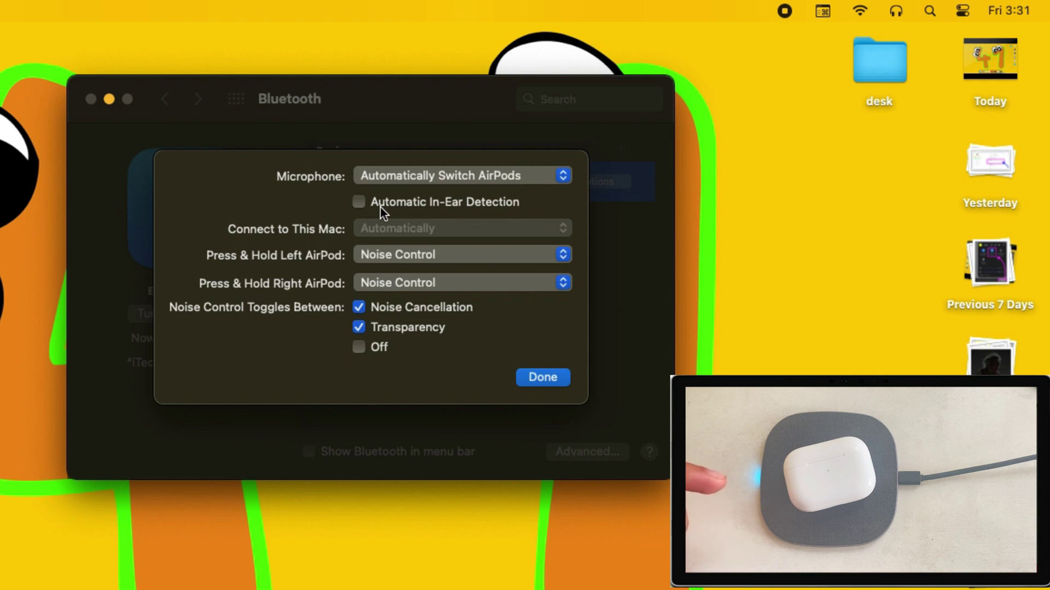
{"action": "left_click", "coordinate": [362, 203]}
{"action": "left_click", "coordinate": [377, 227]}
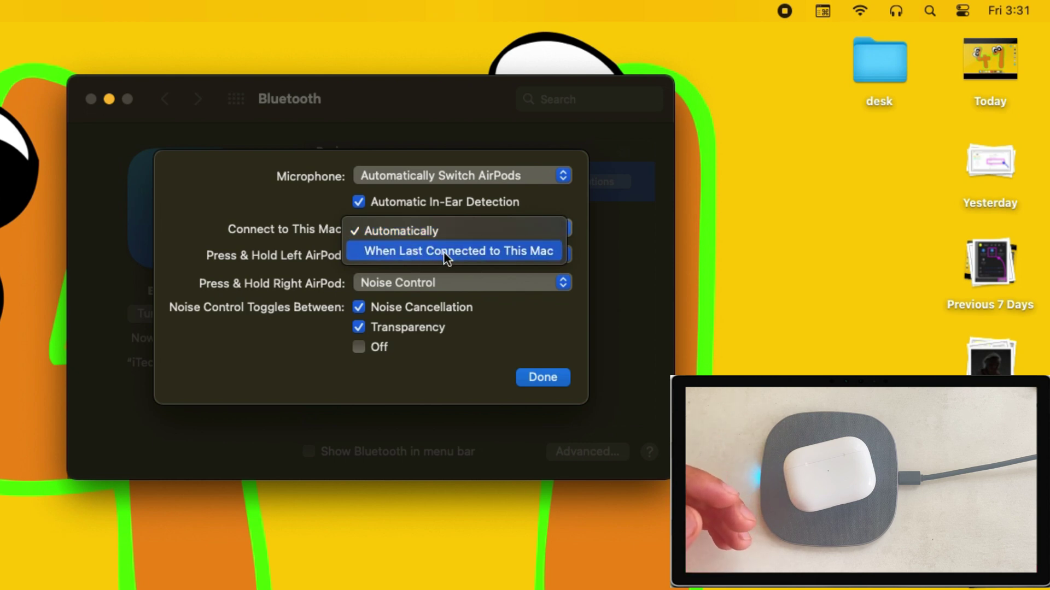
Step: Keep Connect to This Mac and left press-and-hold as Noise Control, and add Off to the noise-control cycle
{"action": "left_click", "coordinate": [301, 245]}
{"action": "left_click", "coordinate": [389, 259]}
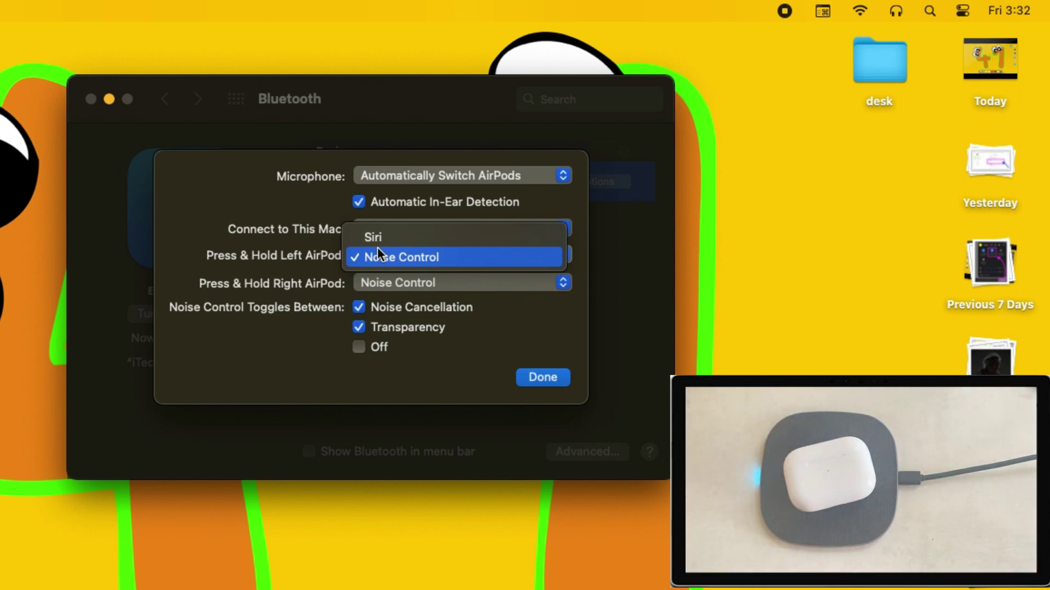
{"action": "left_click", "coordinate": [331, 275]}
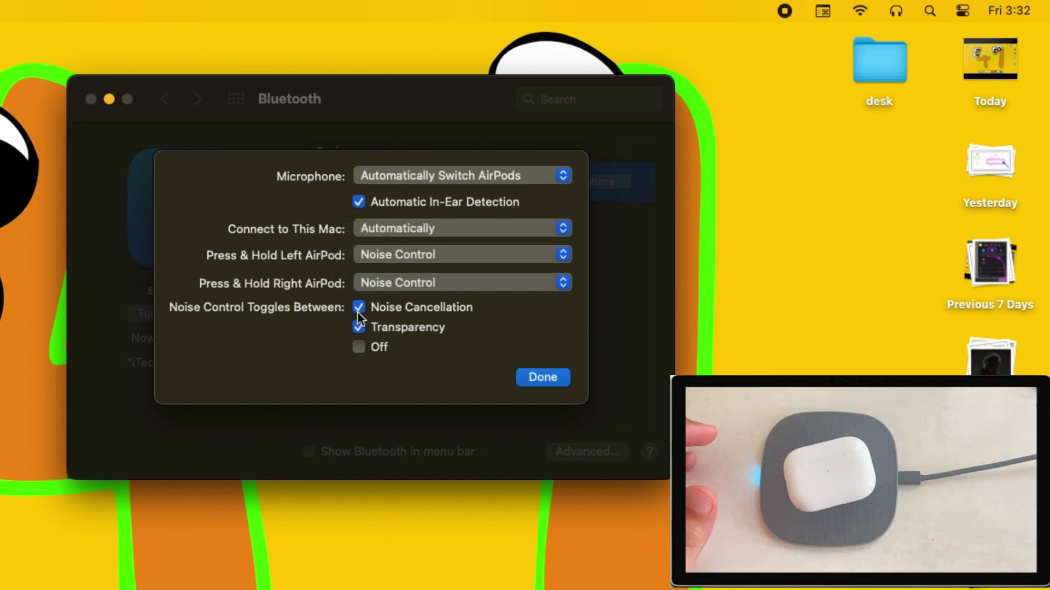
{"action": "left_click", "coordinate": [358, 308]}
{"action": "left_click", "coordinate": [360, 327]}
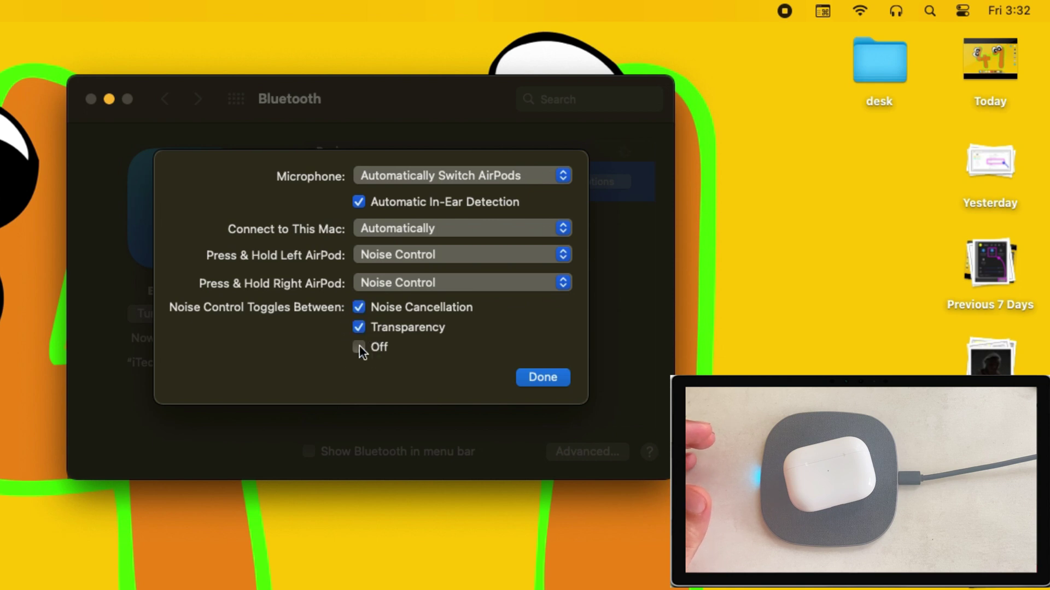
{"action": "left_click", "coordinate": [359, 348]}
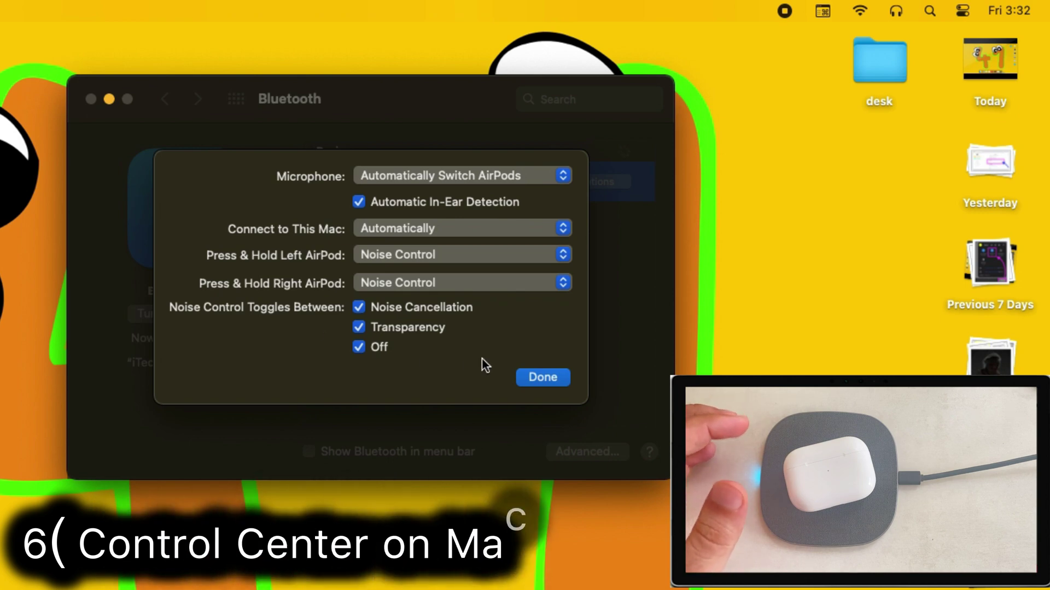
Step: In Control Center's Bluetooth panel, switch the AirPods to Noise Cancellation, then Off
{"action": "left_click", "coordinate": [539, 377]}
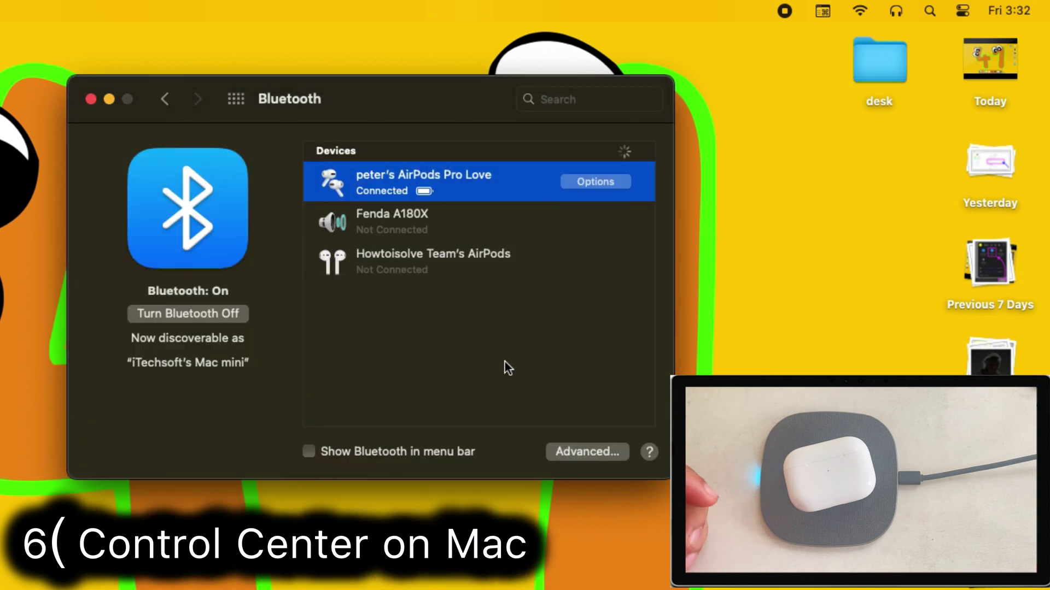
{"action": "left_click", "coordinate": [962, 12]}
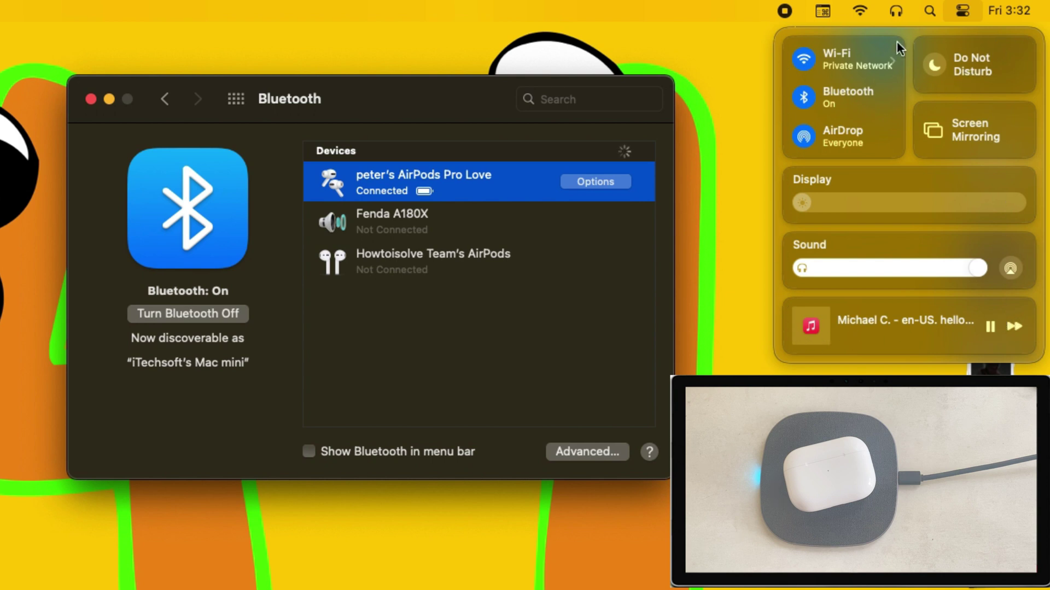
{"action": "left_click", "coordinate": [976, 14]}
{"action": "left_click", "coordinate": [962, 11]}
{"action": "left_click", "coordinate": [891, 96]}
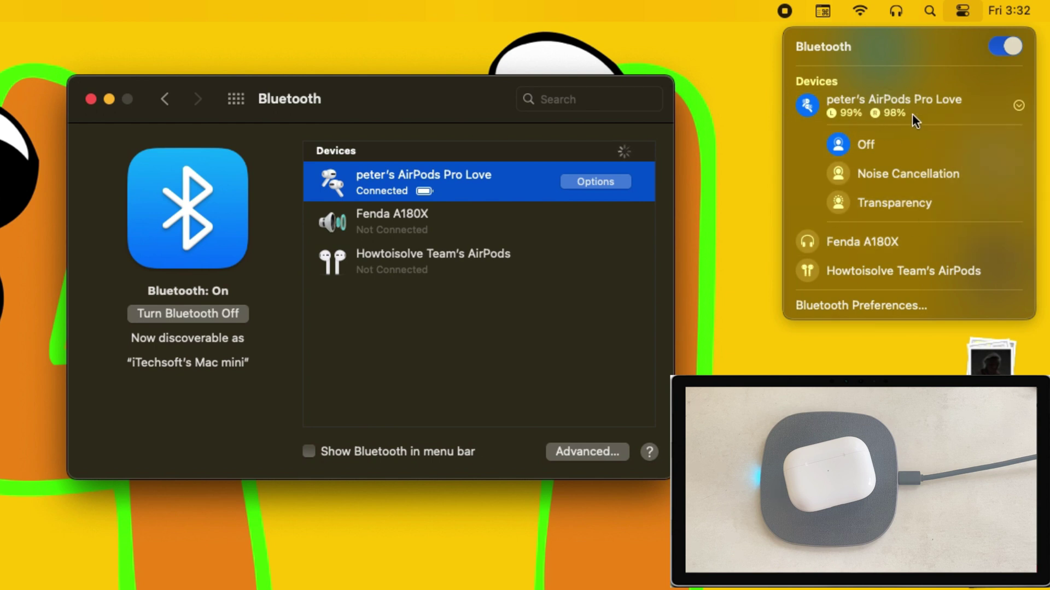
{"action": "left_click", "coordinate": [1018, 105]}
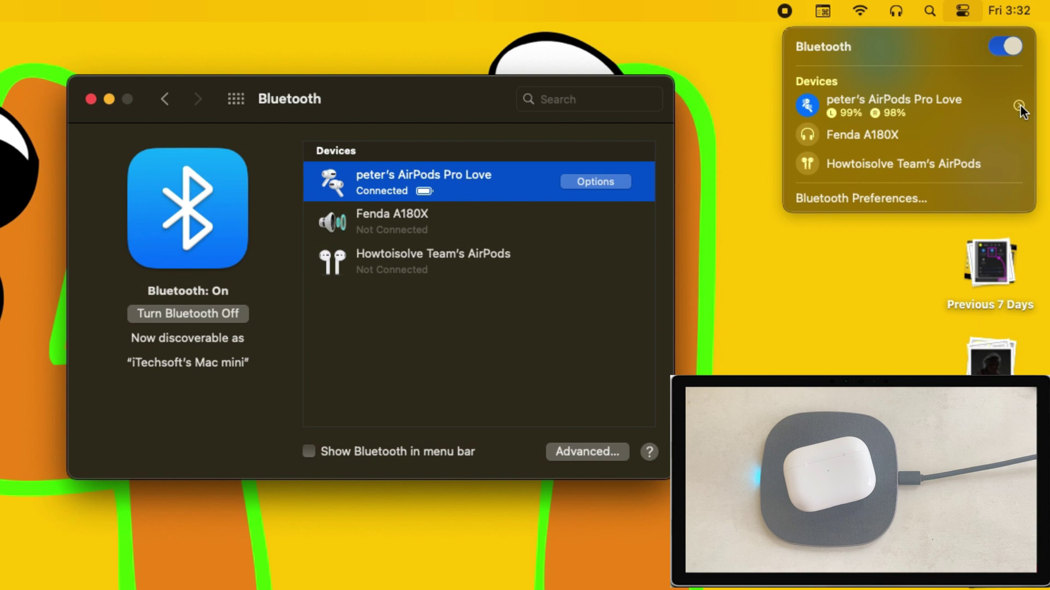
{"action": "left_click", "coordinate": [1020, 106]}
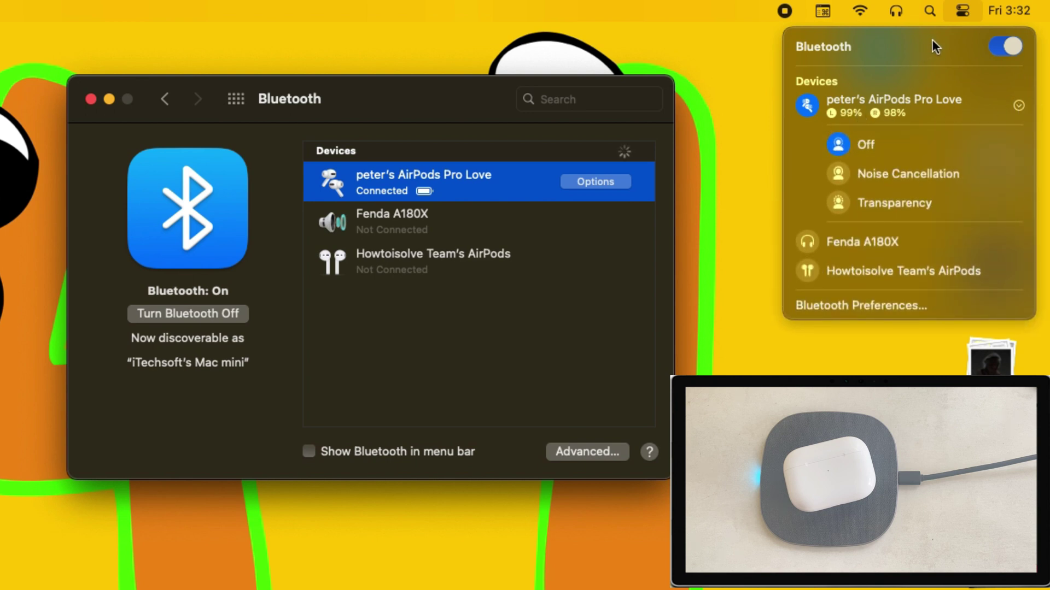
{"action": "left_click", "coordinate": [837, 174]}
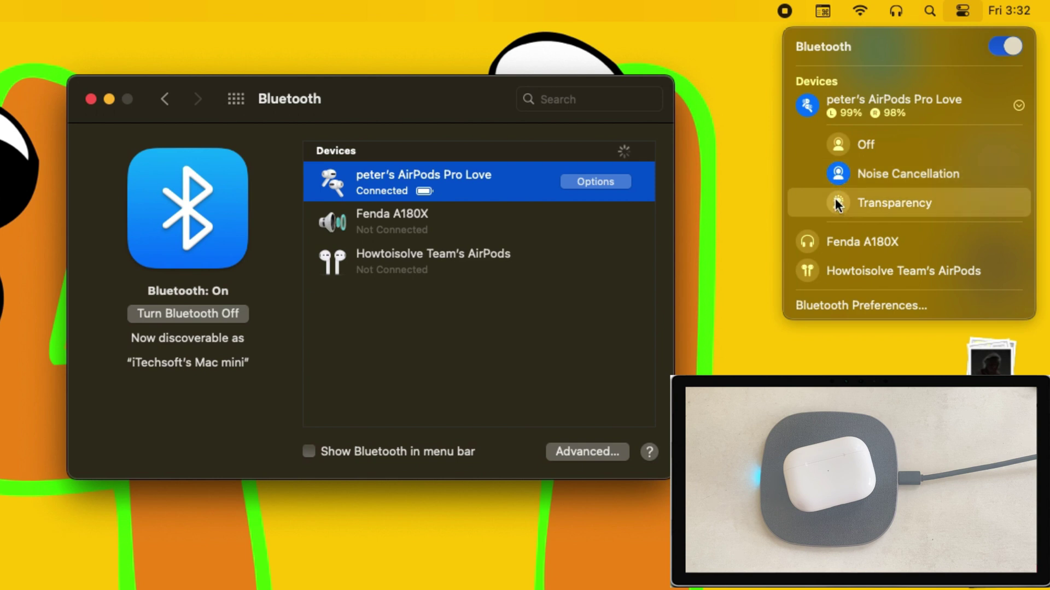
{"action": "left_click", "coordinate": [843, 140]}
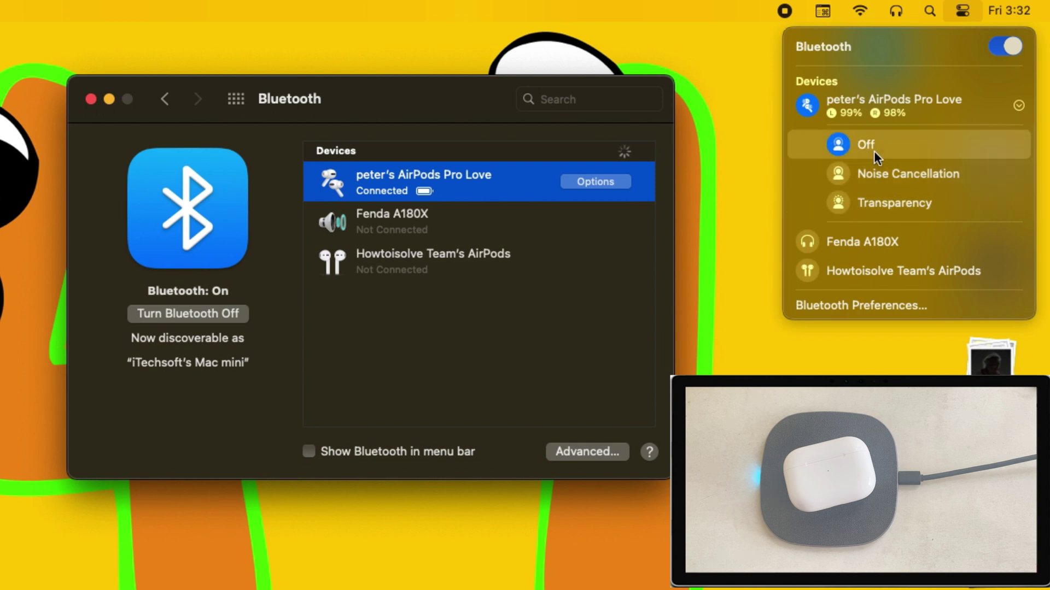
Step: Show the Sound output devices, lower the volume, then close Control Center and the Bluetooth window
{"action": "left_click", "coordinate": [963, 15]}
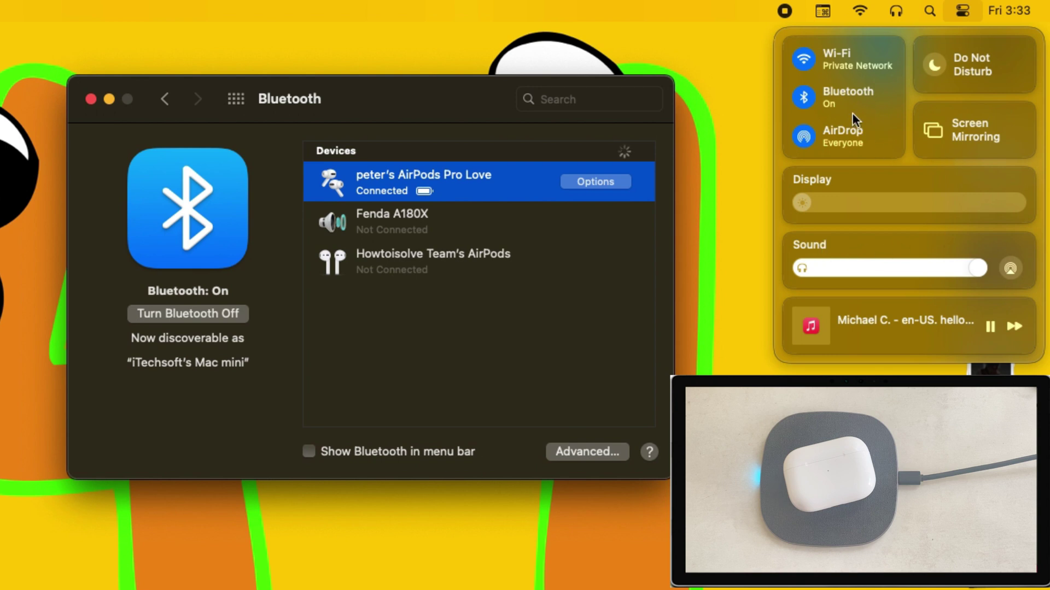
{"action": "left_click", "coordinate": [883, 244]}
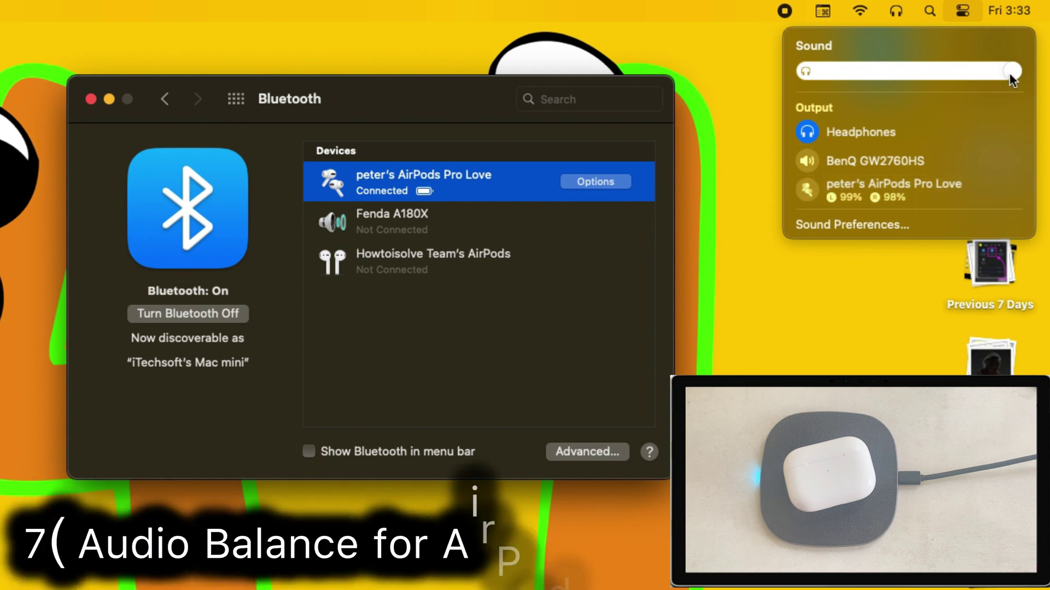
{"action": "left_click_drag", "start_coordinate": [1011, 71], "coordinate": [966, 68]}
{"action": "left_click", "coordinate": [956, 12]}
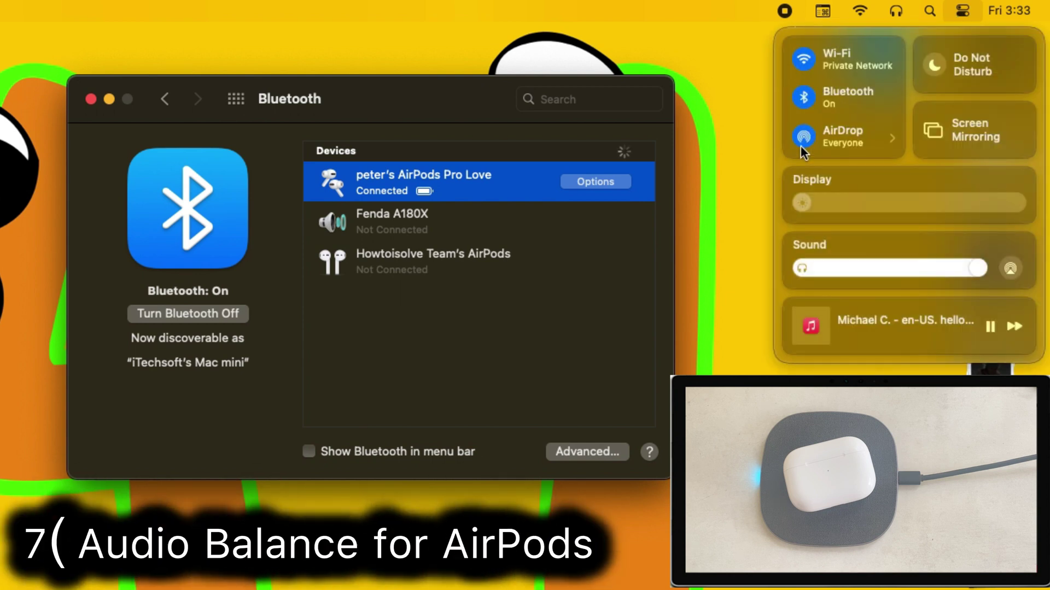
{"action": "left_click", "coordinate": [746, 146]}
{"action": "left_click", "coordinate": [90, 99]}
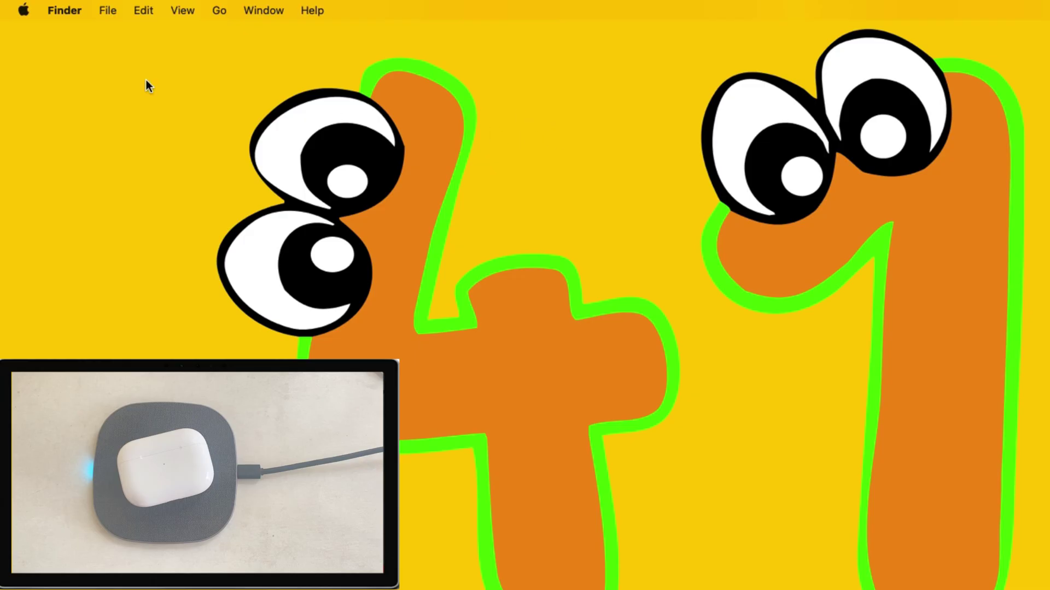
Step: Open the Sound output settings and nudge the Balance slider
{"action": "left_click", "coordinate": [24, 10]}
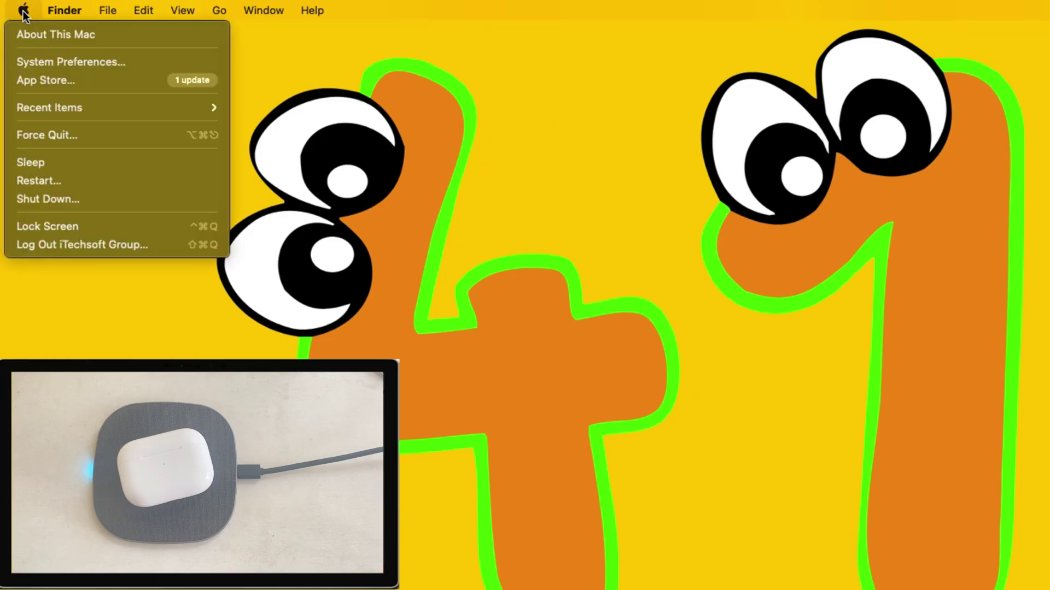
{"action": "left_click", "coordinate": [28, 57]}
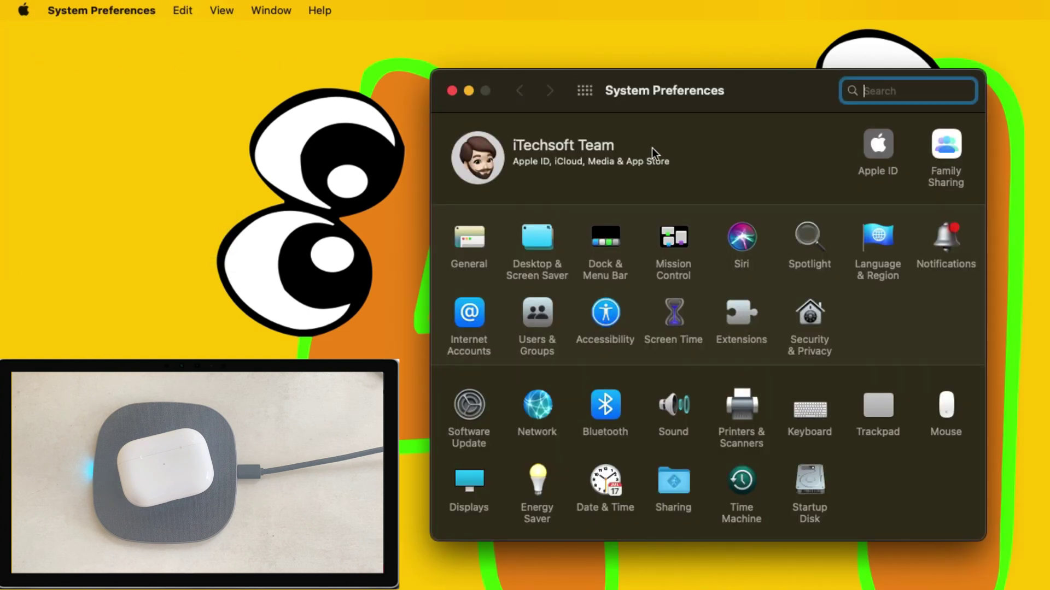
{"action": "left_click", "coordinate": [684, 411]}
{"action": "left_click", "coordinate": [722, 149]}
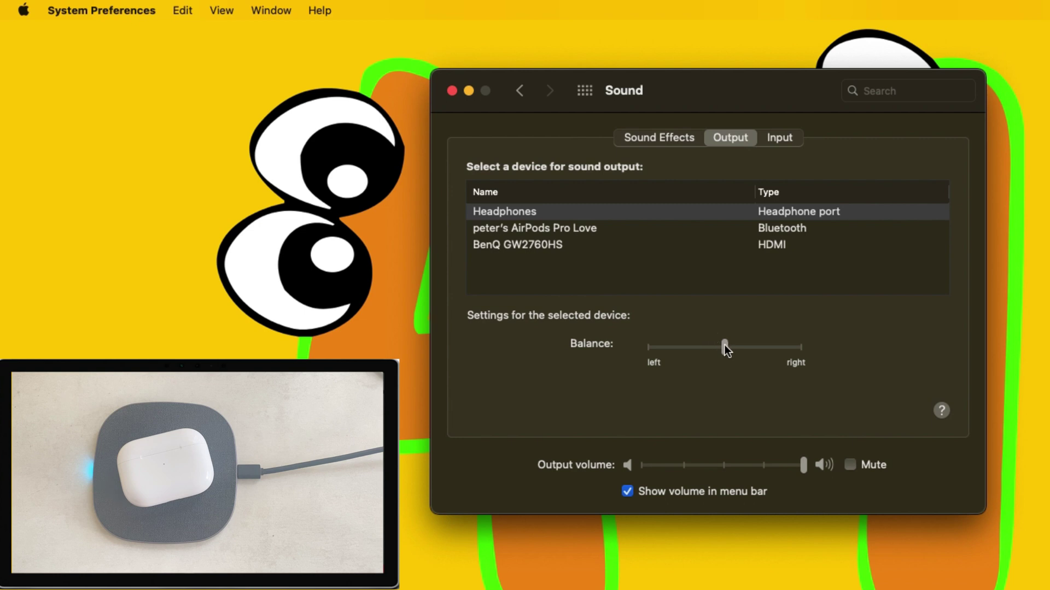
{"action": "mouse_move", "coordinate": [725, 348]}
{"action": "left_mouse_down"}
{"action": "mouse_move", "coordinate": [790, 349]}
{"action": "mouse_move", "coordinate": [665, 353]}
{"action": "mouse_move", "coordinate": [729, 353]}
{"action": "left_mouse_up"}
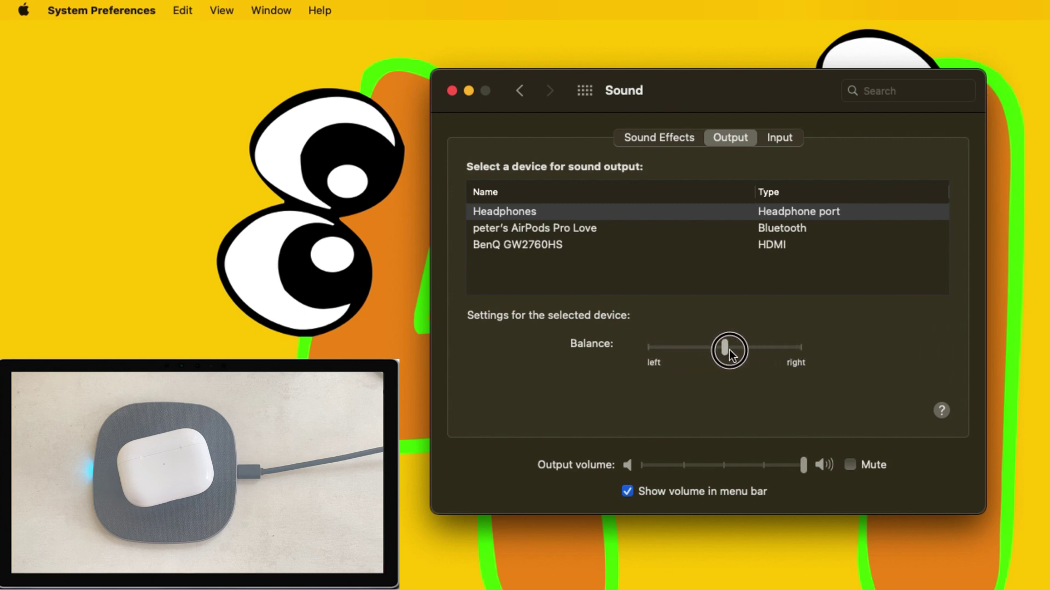
Step: Set AirPods Pro output volume to about half, then switch output back to Headphones
{"action": "left_click", "coordinate": [576, 232]}
{"action": "mouse_move", "coordinate": [760, 467]}
{"action": "left_mouse_down"}
{"action": "mouse_move", "coordinate": [813, 467]}
{"action": "mouse_move", "coordinate": [745, 466]}
{"action": "left_mouse_up"}
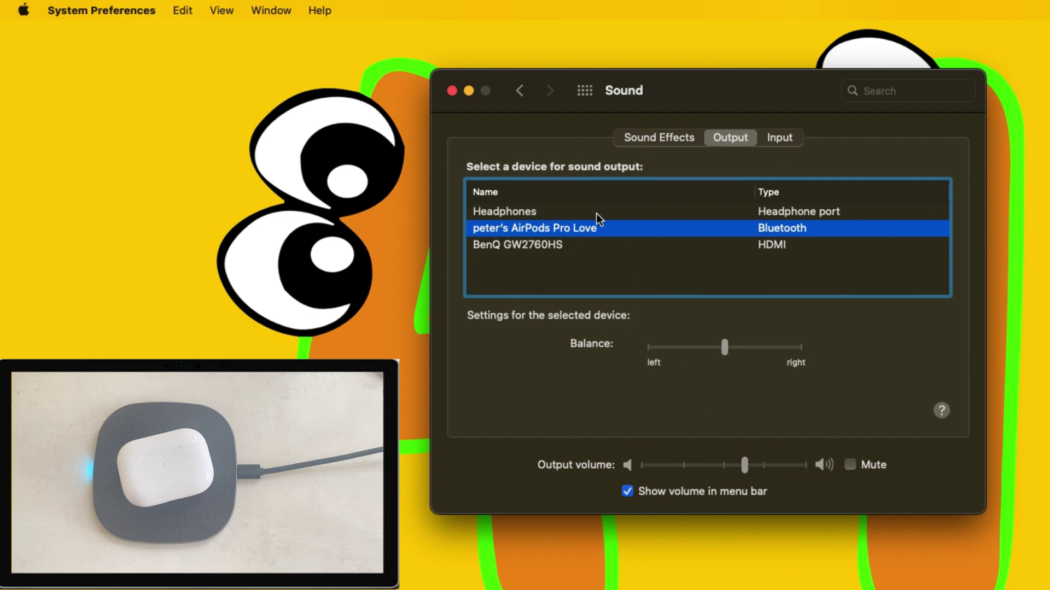
{"action": "left_click", "coordinate": [597, 213]}
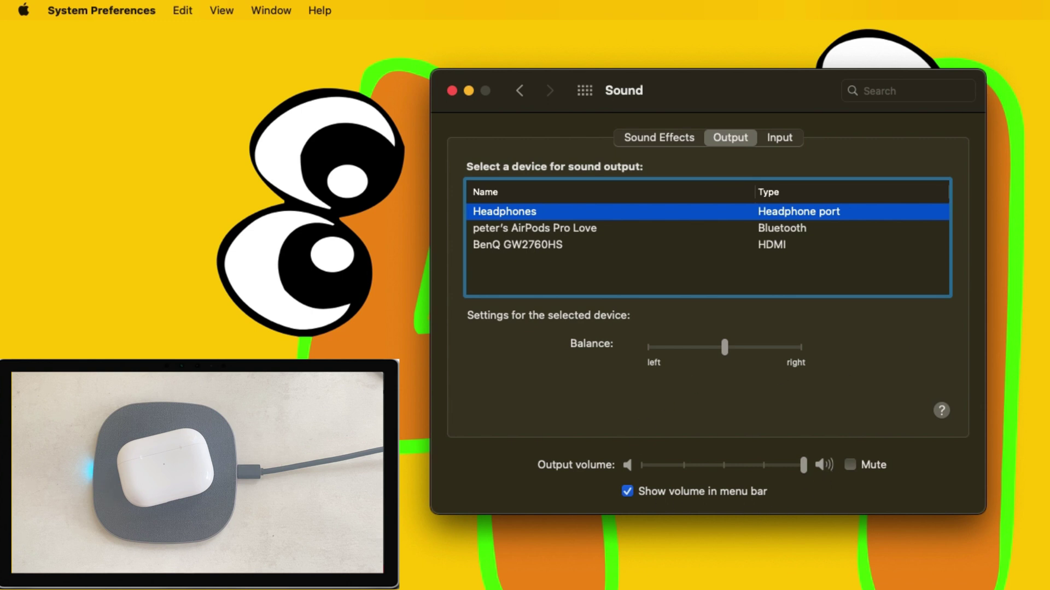
Step: On the Sound Input tab, drag the AirPods Pro input volume to near maximum
{"action": "left_click", "coordinate": [786, 140]}
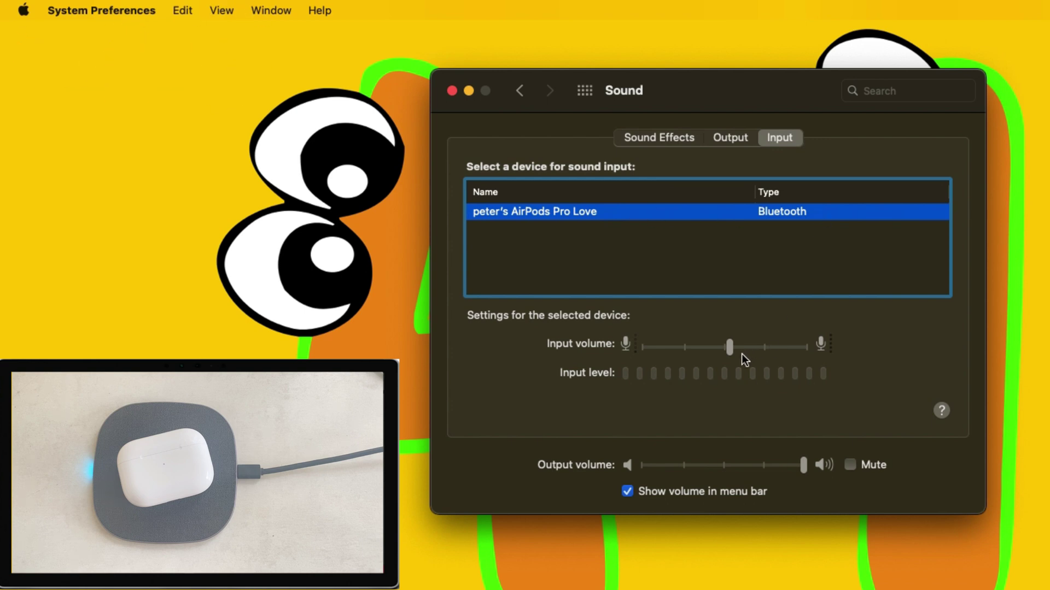
{"action": "left_click_drag", "start_coordinate": [730, 349], "coordinate": [805, 347]}
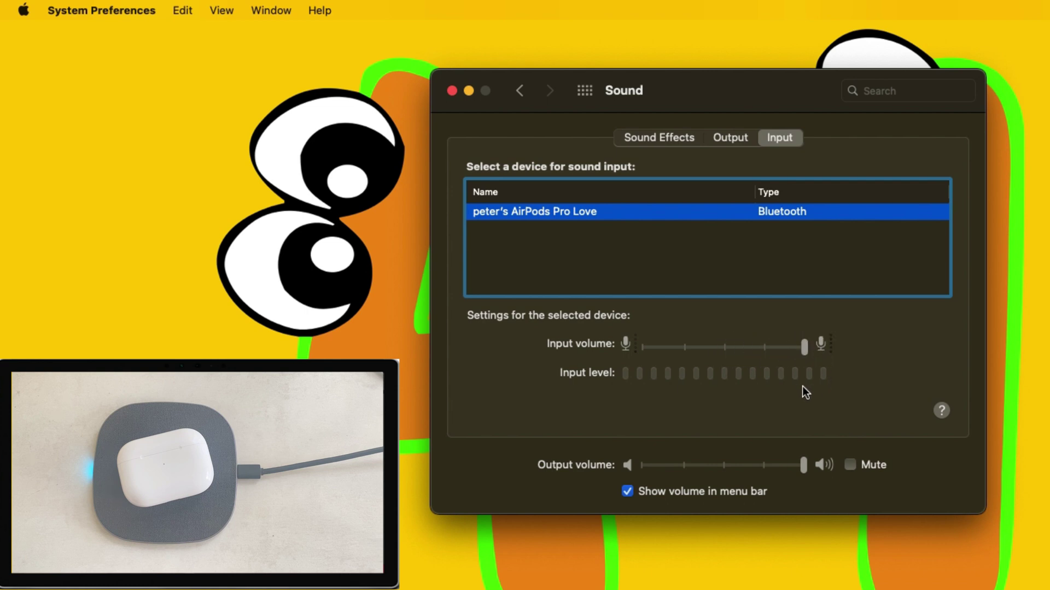